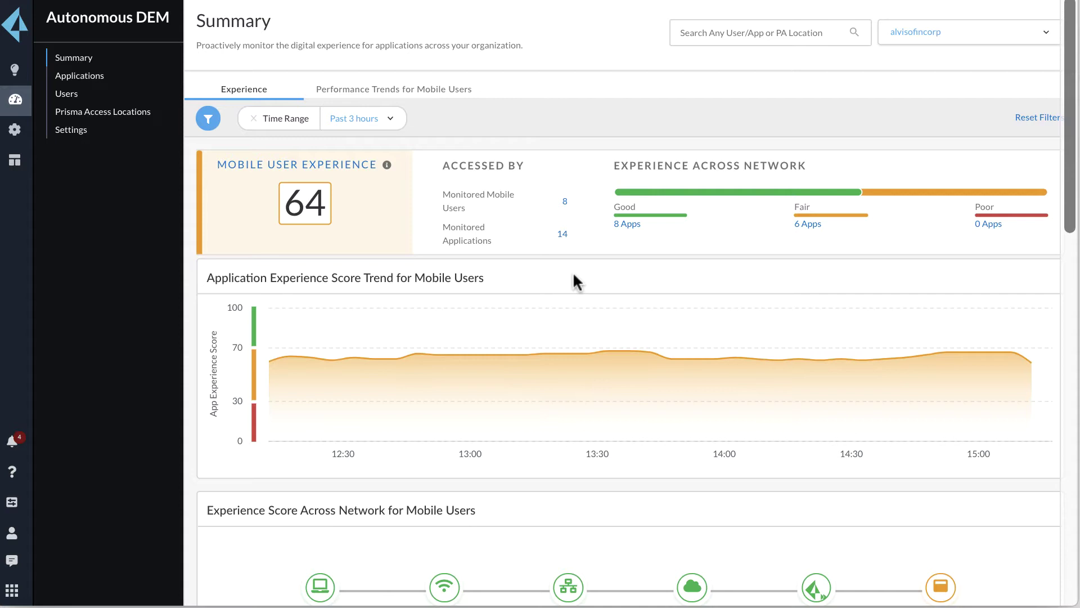
- Search for the remote user by name and filter the monitored users list to them (score 72)
{"action": "left_click", "coordinate": [717, 39]}
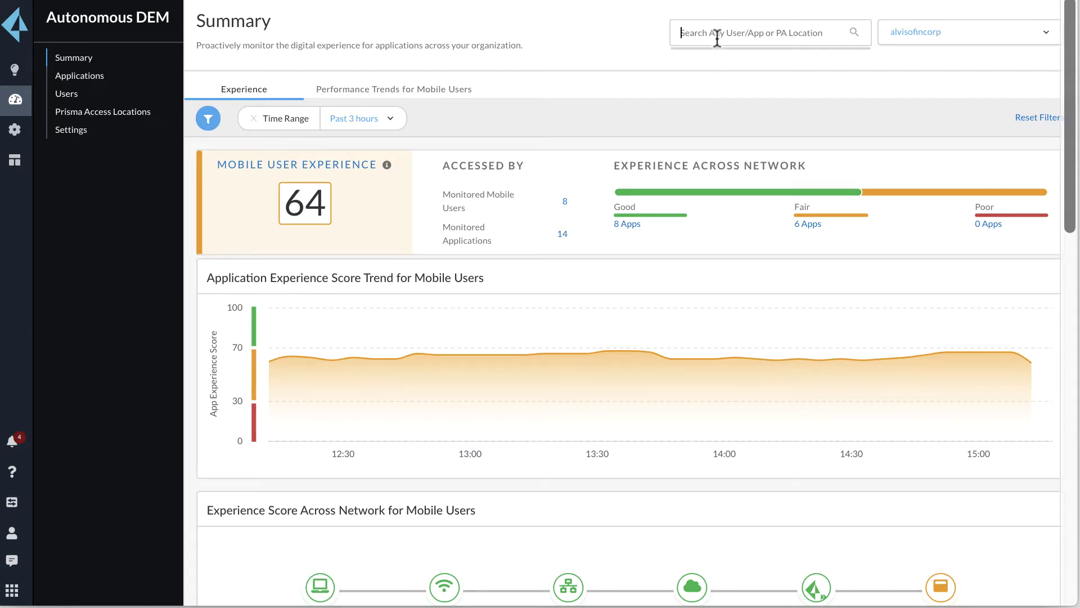
{"action": "type", "text": "ankur"}
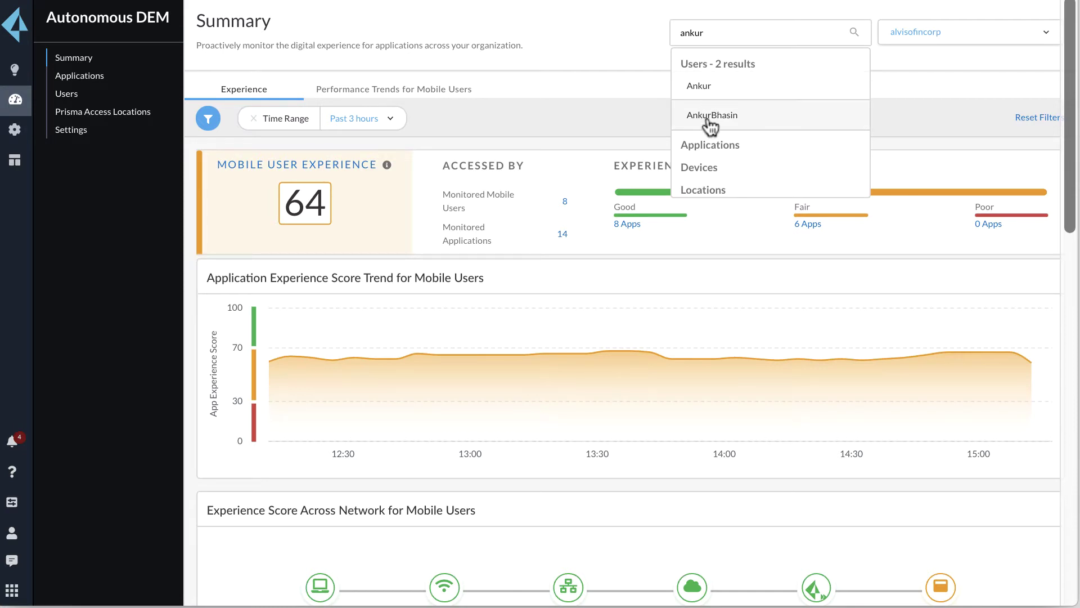
{"action": "left_click", "coordinate": [709, 115]}
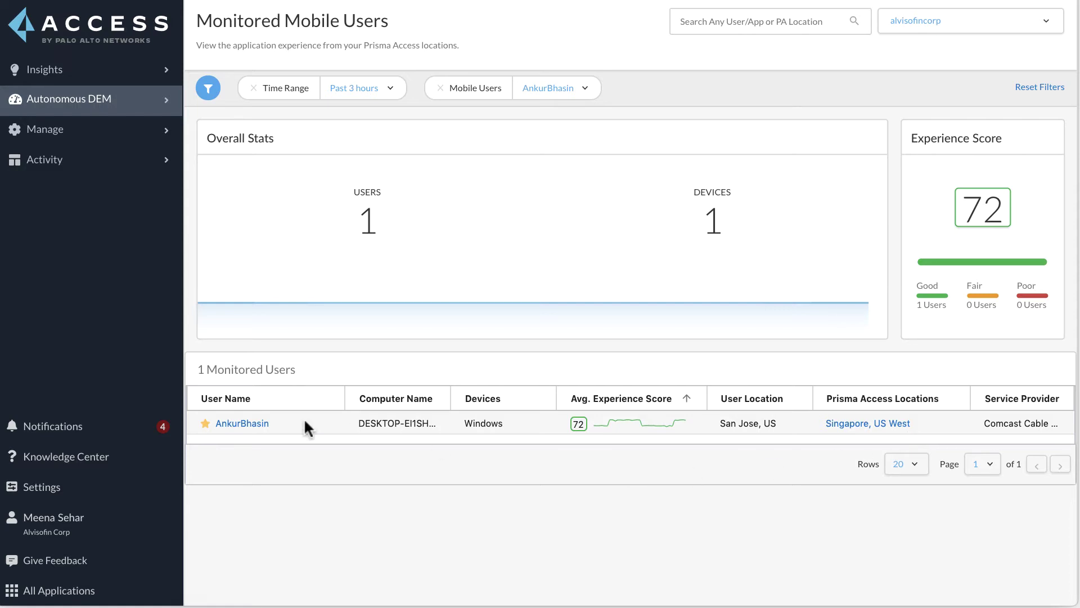
- Open the user's details and inspect the Okta trend's significant events, tracing the 02:15 PM path
{"action": "left_click", "coordinate": [245, 428]}
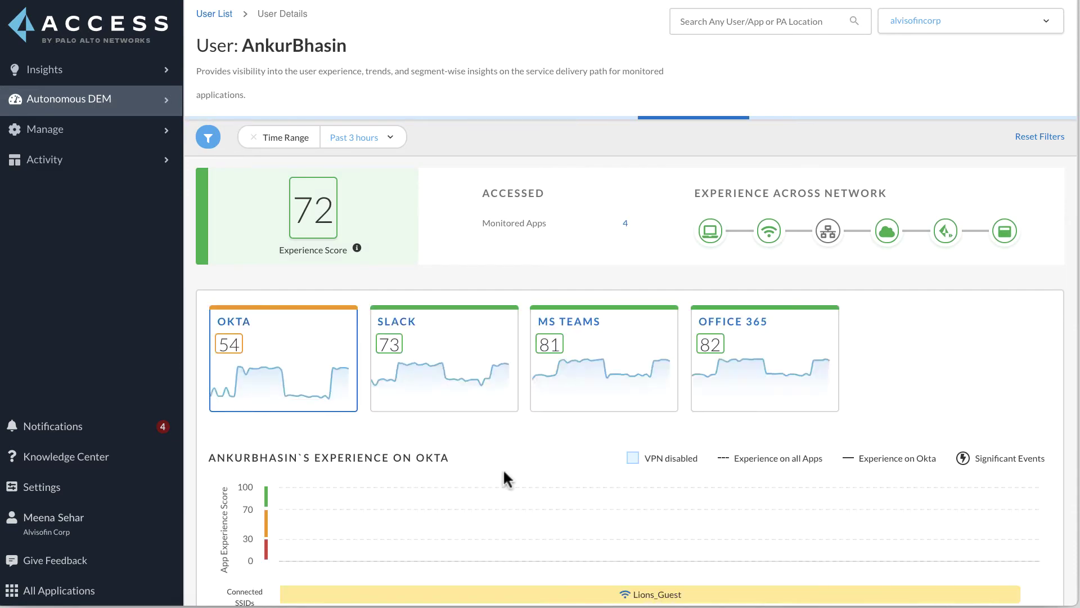
{"action": "scroll", "coordinate": [518, 451], "scroll_direction": "down", "scroll_amount": 1}
{"action": "scroll", "coordinate": [518, 462], "scroll_direction": "down", "scroll_amount": 1}
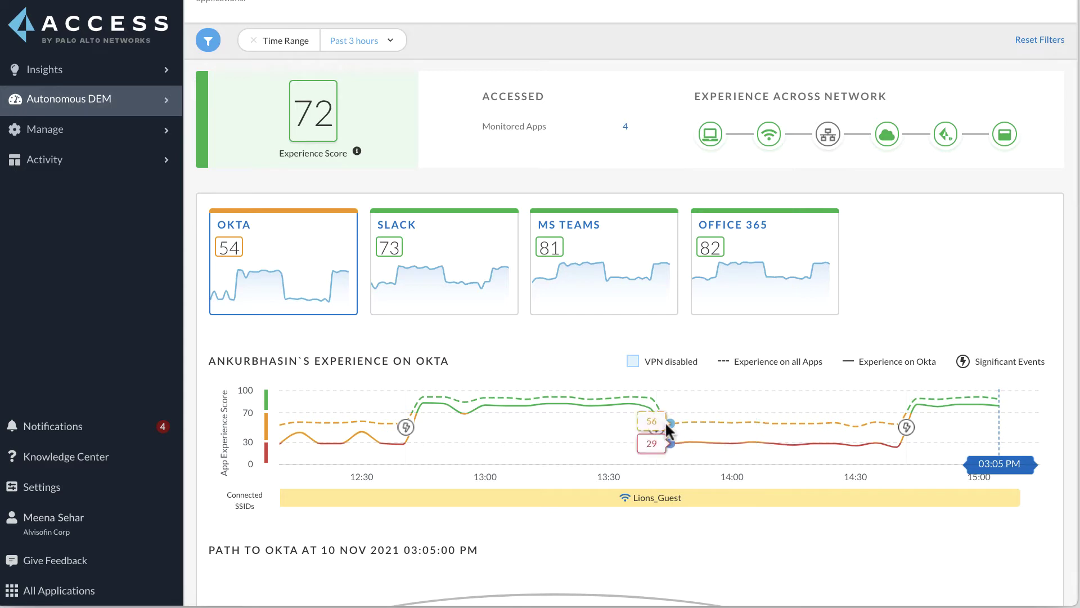
{"action": "mouse_move", "coordinate": [659, 420]}
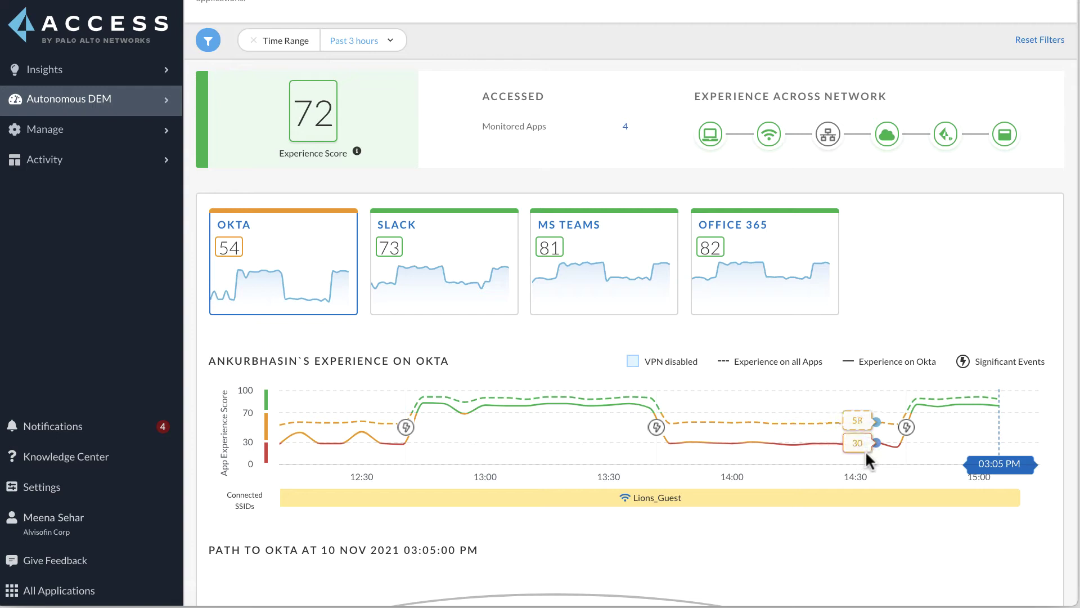
{"action": "mouse_move", "coordinate": [404, 428]}
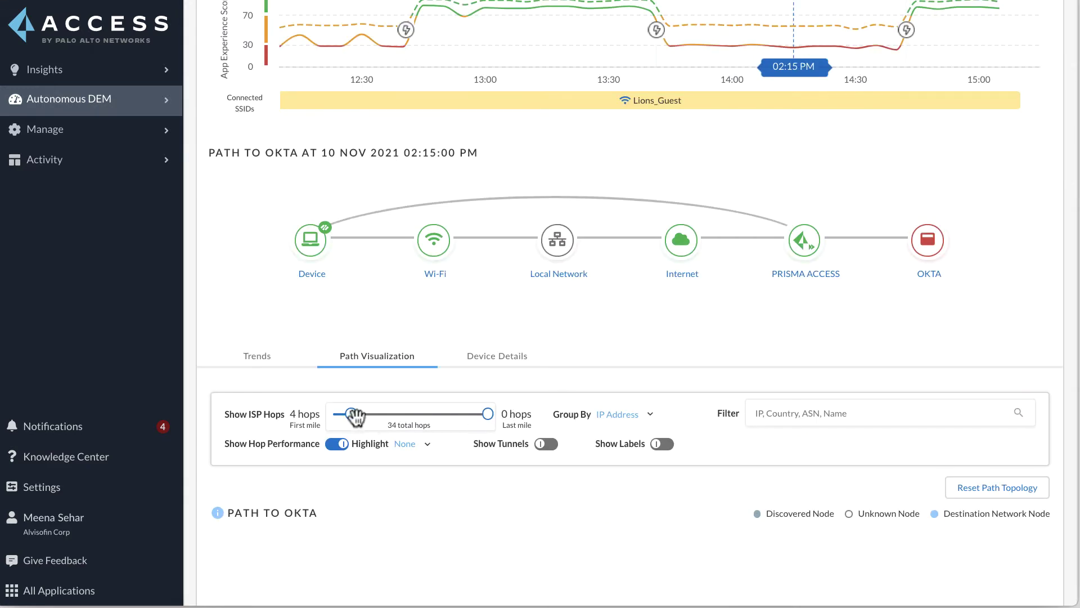
- Show all first-mile ISP hops and tunnels on the 02:15 PM Okta path, 34 hops in total
{"action": "left_click_drag", "start_coordinate": [351, 415], "coordinate": [494, 414]}
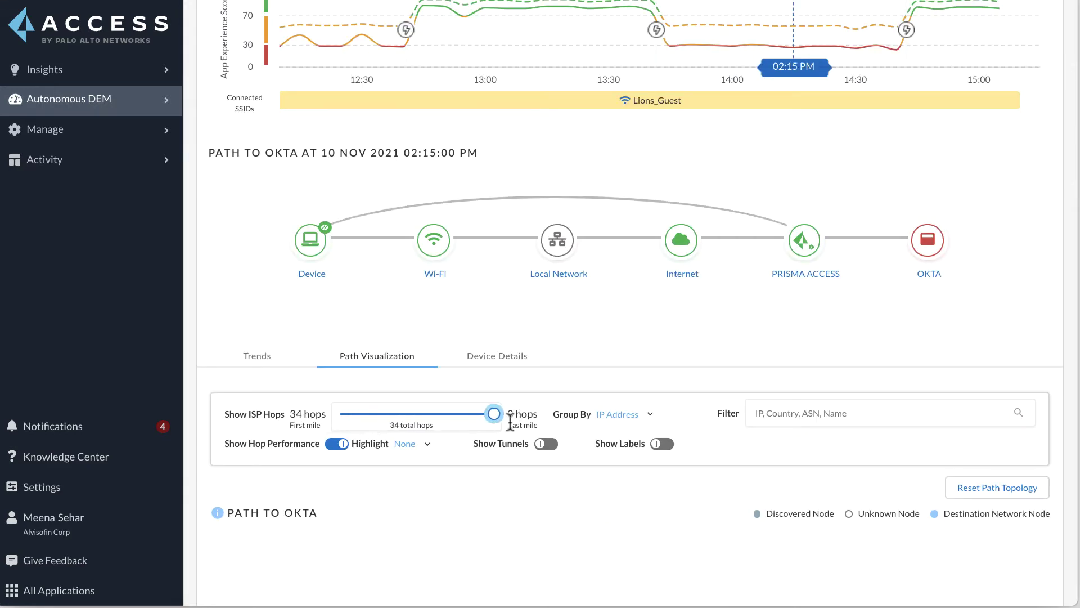
{"action": "left_click", "coordinate": [548, 443]}
{"action": "scroll", "coordinate": [609, 509], "scroll_direction": "down", "scroll_amount": 3}
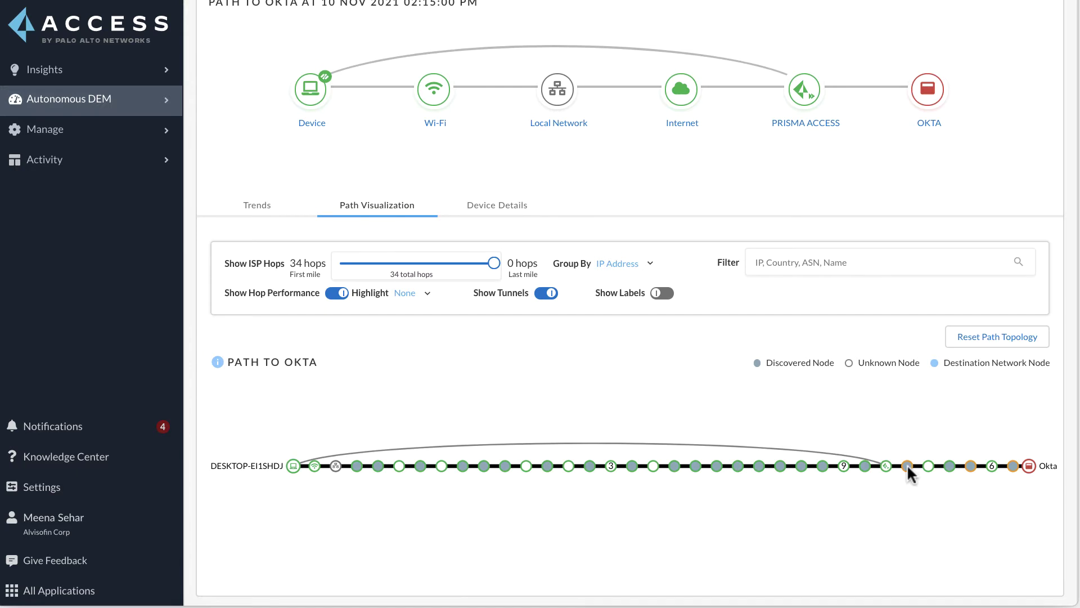
{"action": "mouse_move", "coordinate": [907, 465]}
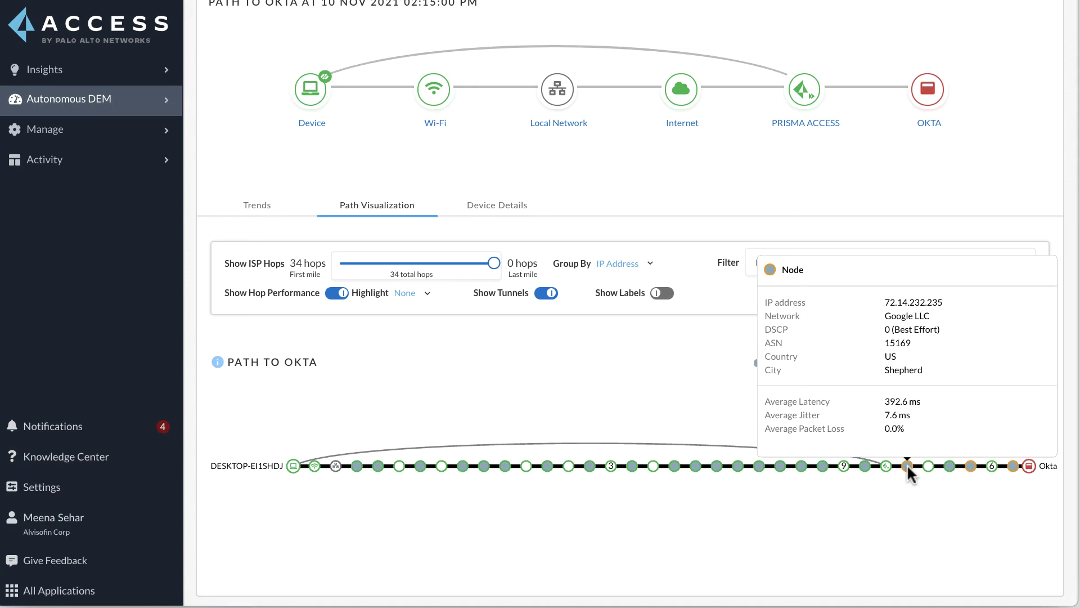
- Move the Okta path snapshot to 03:05 PM and expand it to all 31 first-mile hops
{"action": "scroll", "coordinate": [889, 509], "scroll_direction": "up", "scroll_amount": 5}
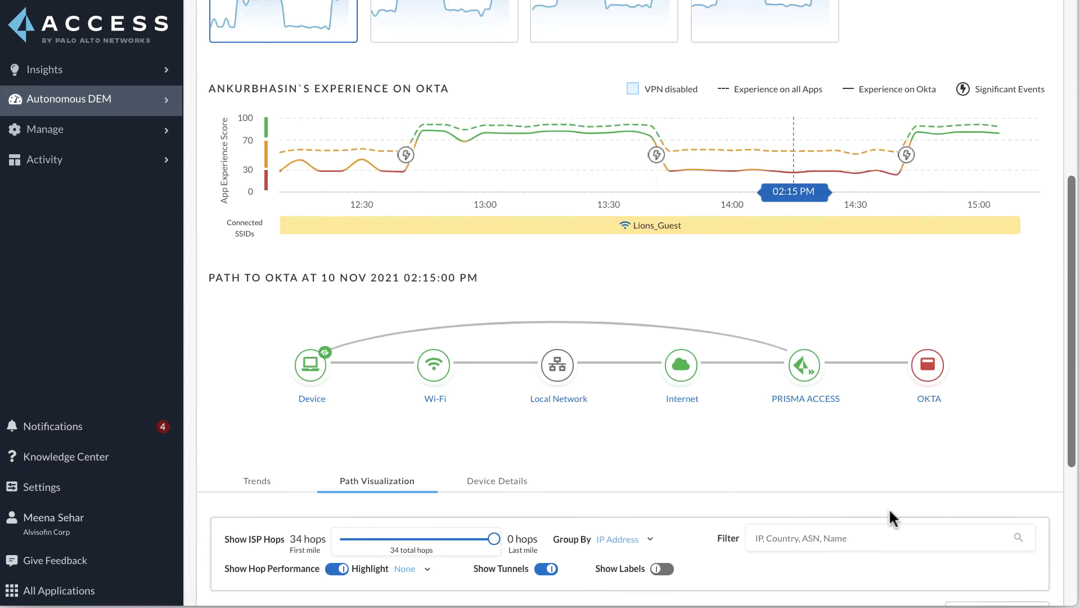
{"action": "left_click", "coordinate": [991, 144]}
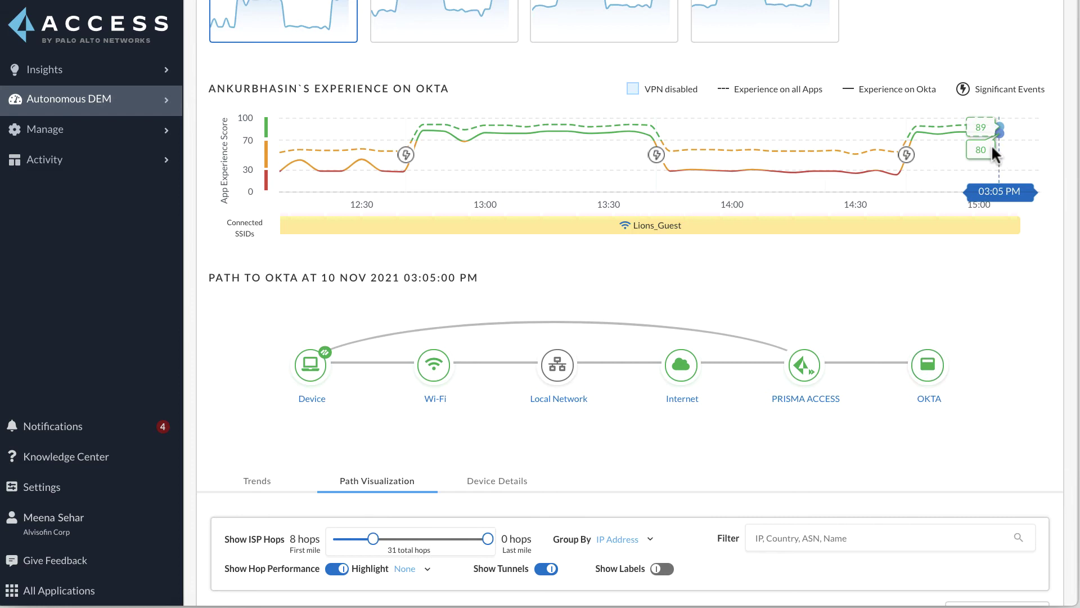
{"action": "scroll", "coordinate": [951, 345], "scroll_direction": "down", "scroll_amount": 3}
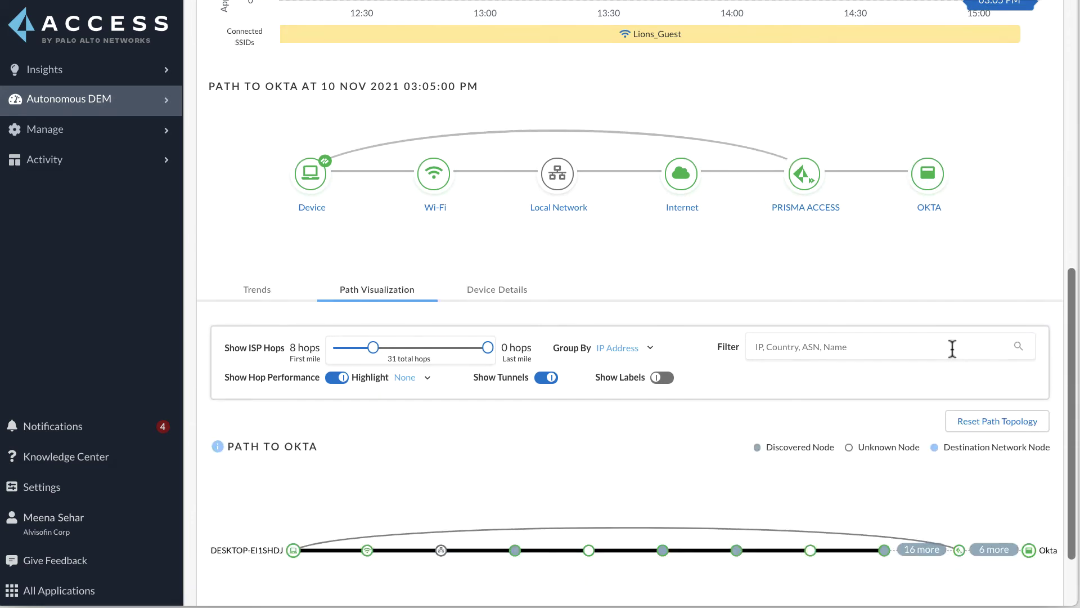
{"action": "left_click_drag", "start_coordinate": [373, 347], "coordinate": [494, 348]}
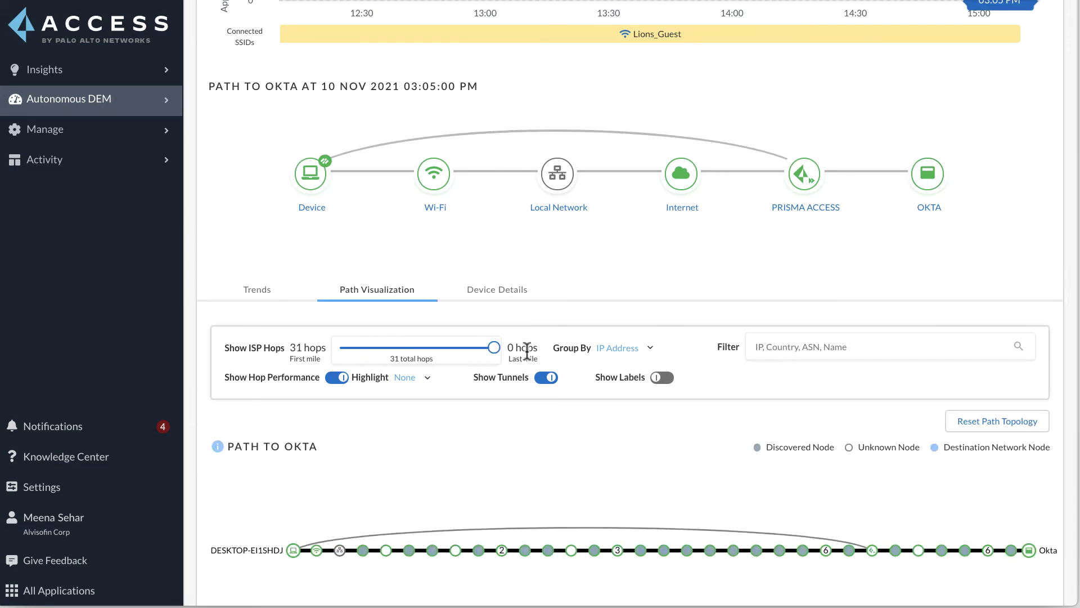
{"action": "scroll", "coordinate": [525, 504], "scroll_direction": "down", "scroll_amount": 1}
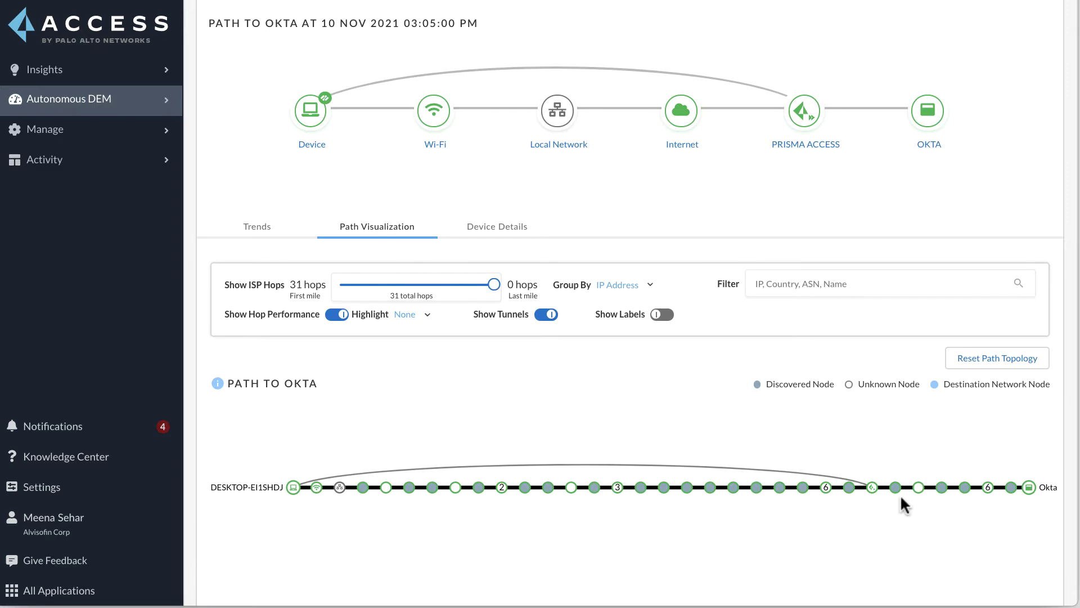
{"action": "mouse_move", "coordinate": [895, 482]}
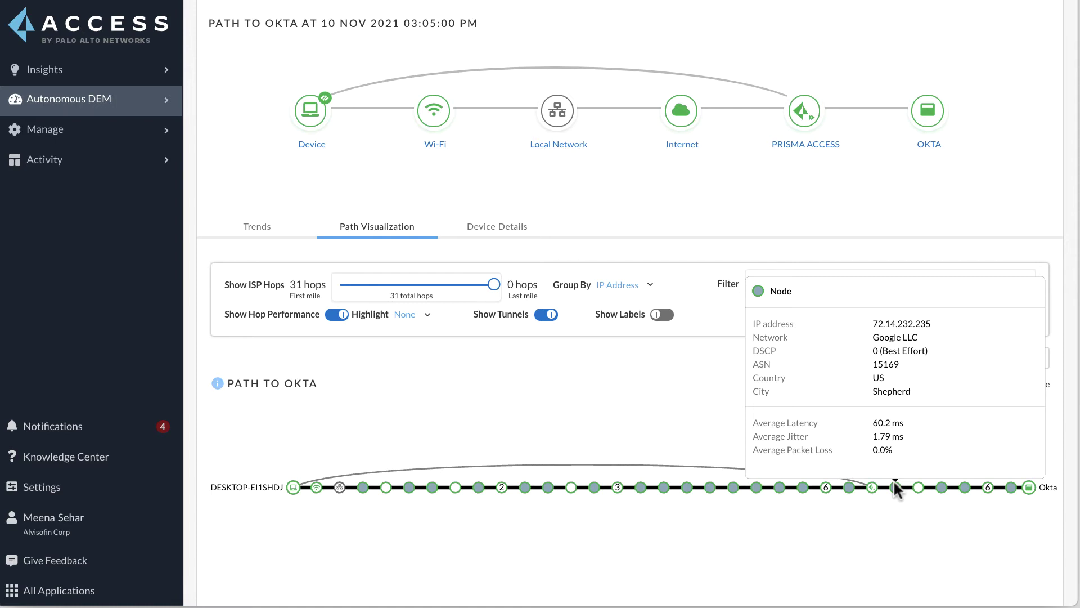
{"action": "scroll", "coordinate": [892, 524], "scroll_direction": "up", "scroll_amount": 5}
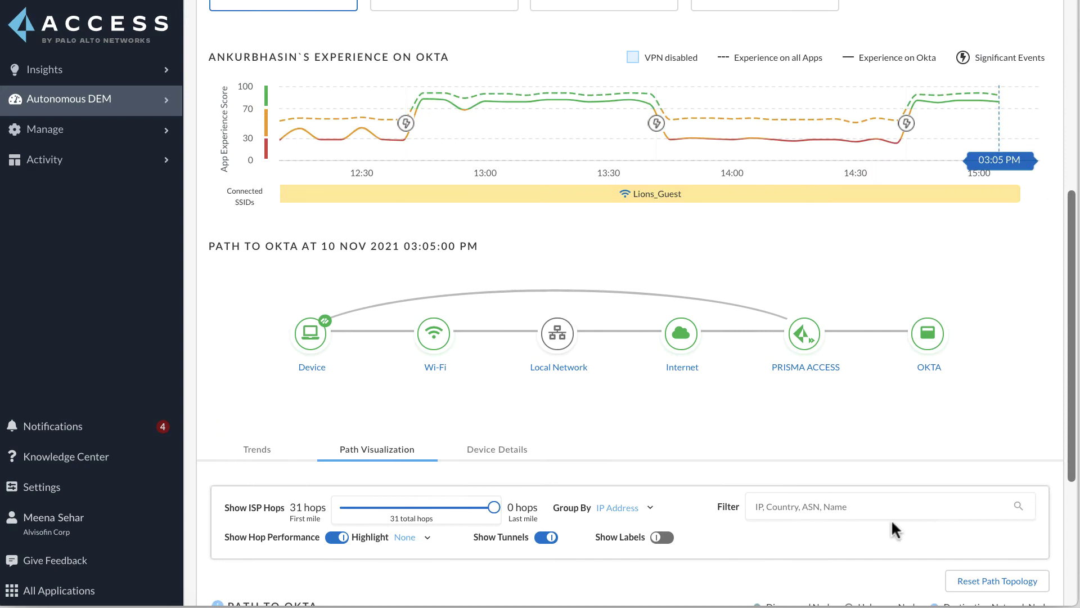
{"action": "scroll", "coordinate": [892, 522], "scroll_direction": "up", "scroll_amount": 2}
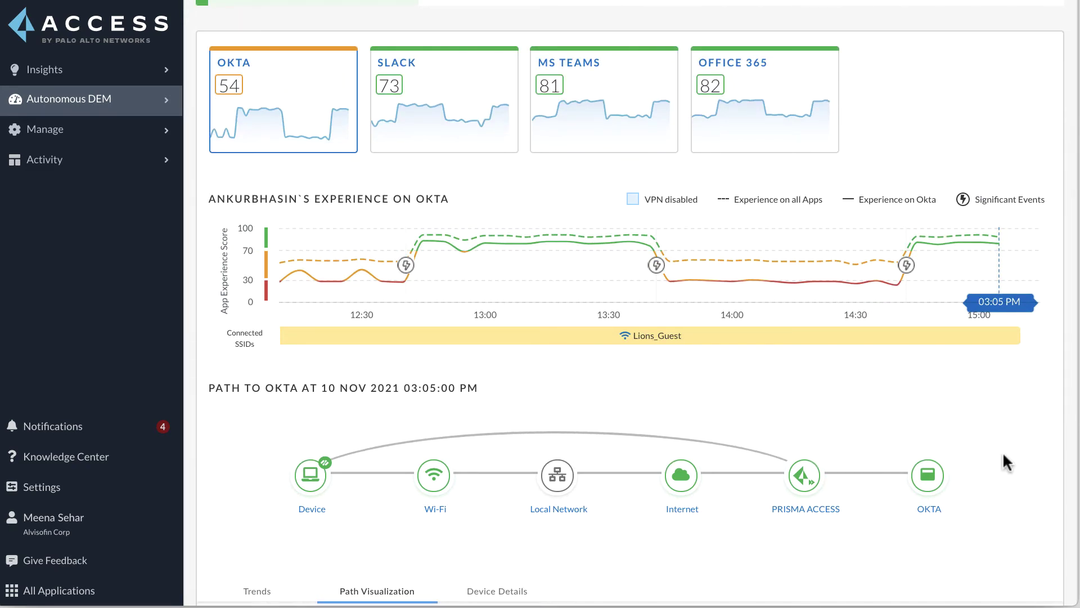
{"action": "scroll", "coordinate": [1002, 461], "scroll_direction": "up", "scroll_amount": 1}
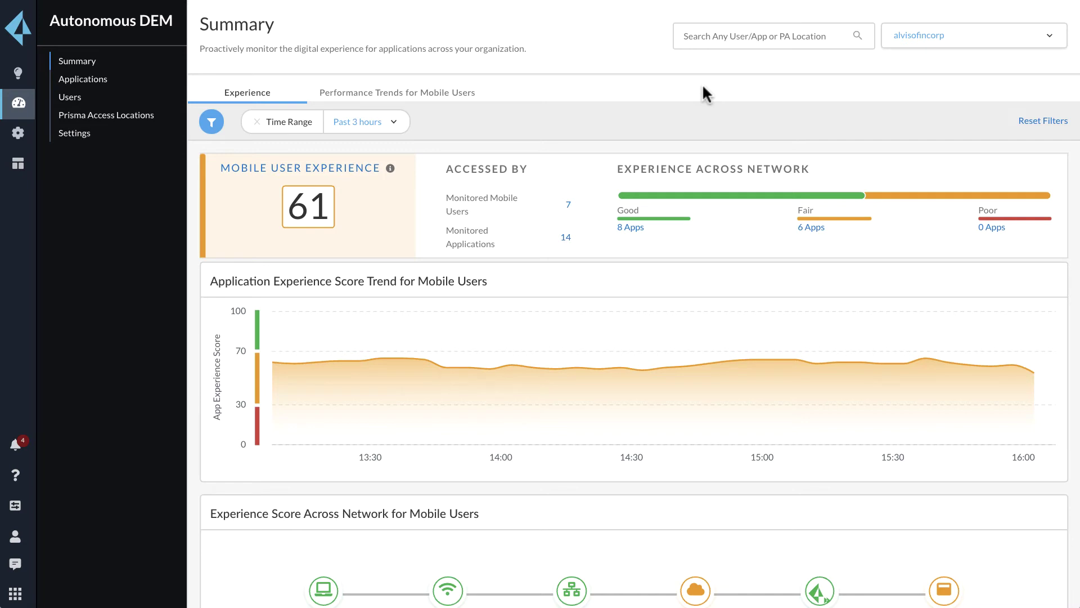
- Zoom the Global Distribution map into the North American cluster and list its 3 US West users
{"action": "scroll", "coordinate": [605, 407], "scroll_direction": "down", "scroll_amount": 8}
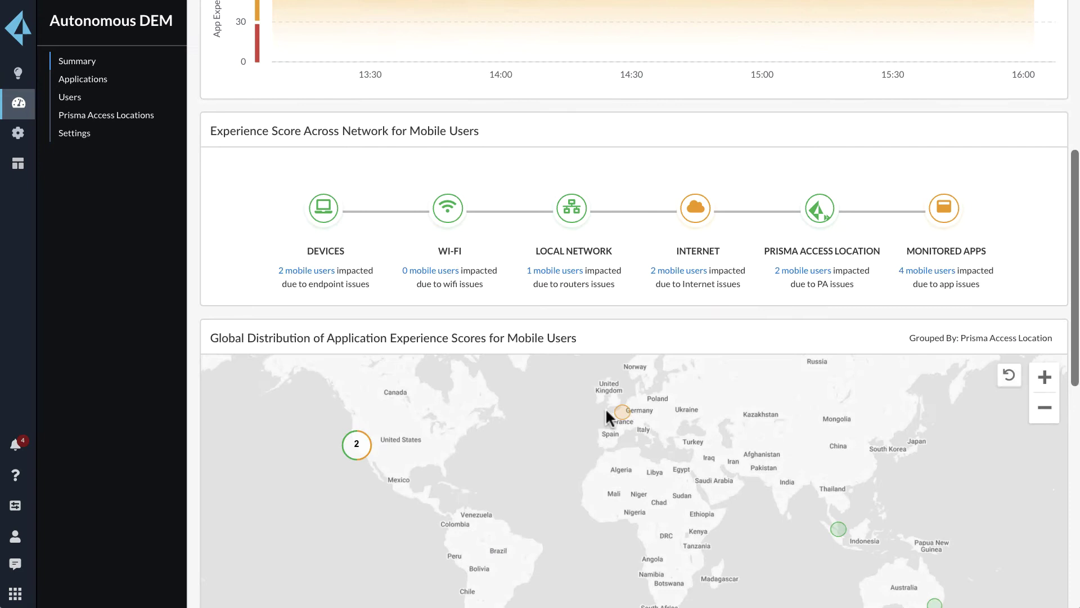
{"action": "left_click", "coordinate": [357, 366]}
{"action": "mouse_move", "coordinate": [635, 472]}
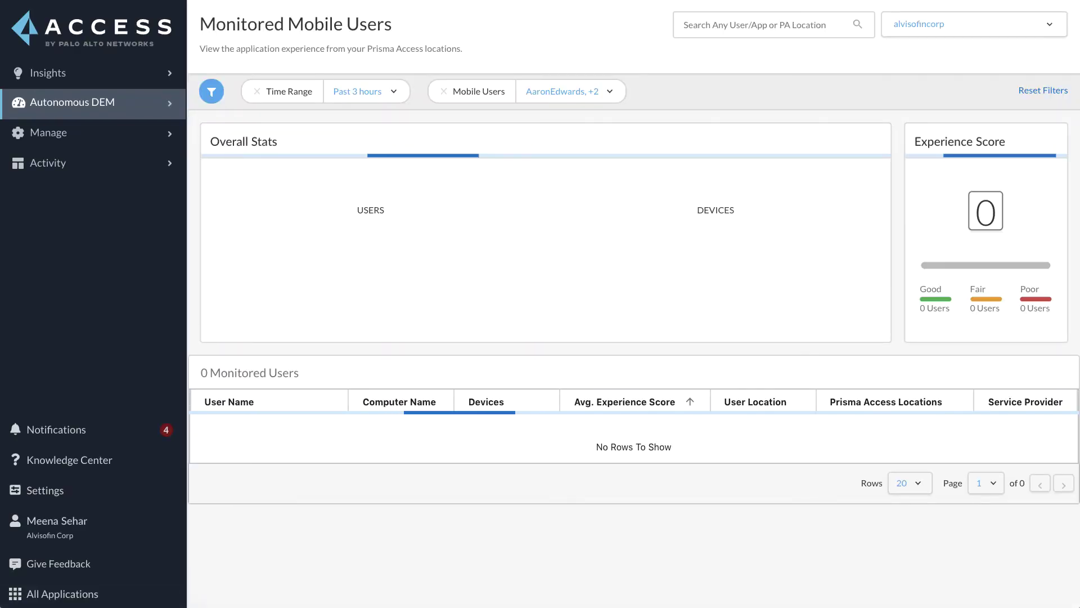
- Open a US West user's details and check the Dropbox path's Internet node (93.3% packet loss)
{"action": "left_click", "coordinate": [271, 421]}
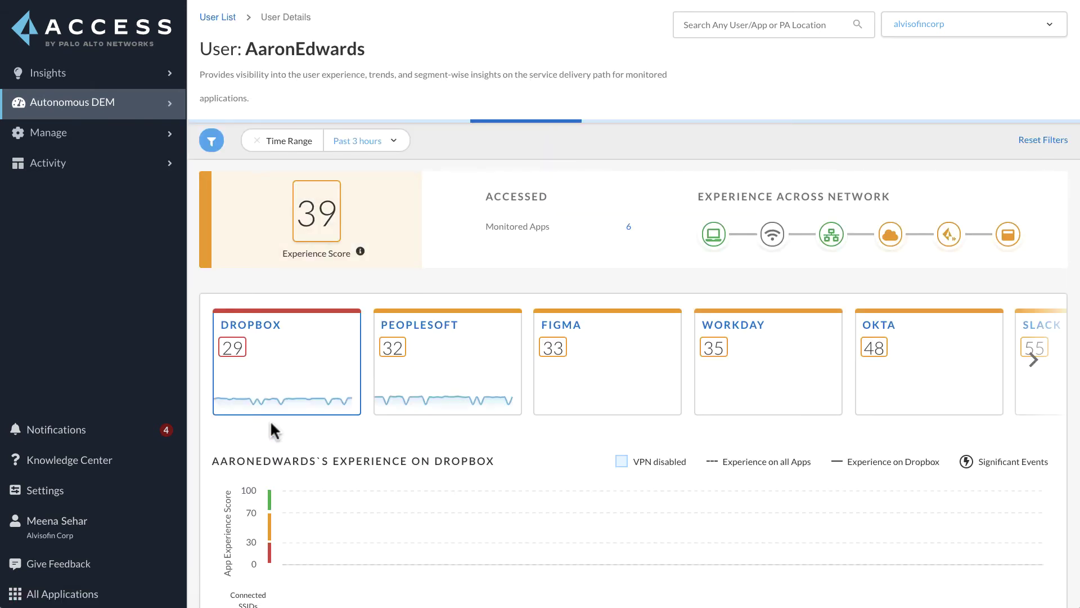
{"action": "scroll", "coordinate": [319, 421], "scroll_direction": "down", "scroll_amount": 2}
{"action": "scroll", "coordinate": [320, 421], "scroll_direction": "down", "scroll_amount": 3}
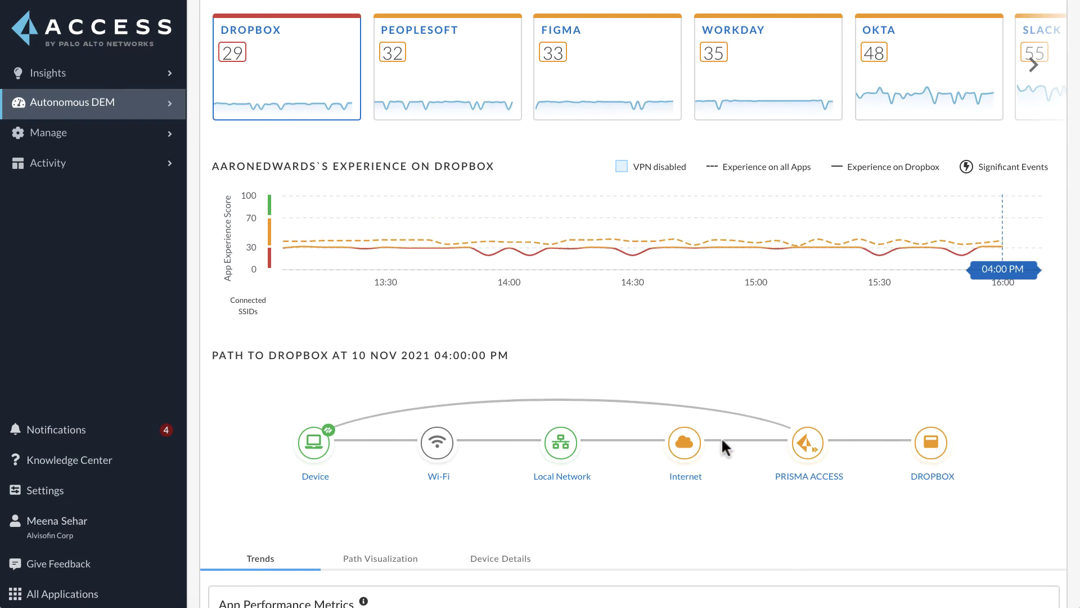
{"action": "mouse_move", "coordinate": [683, 453]}
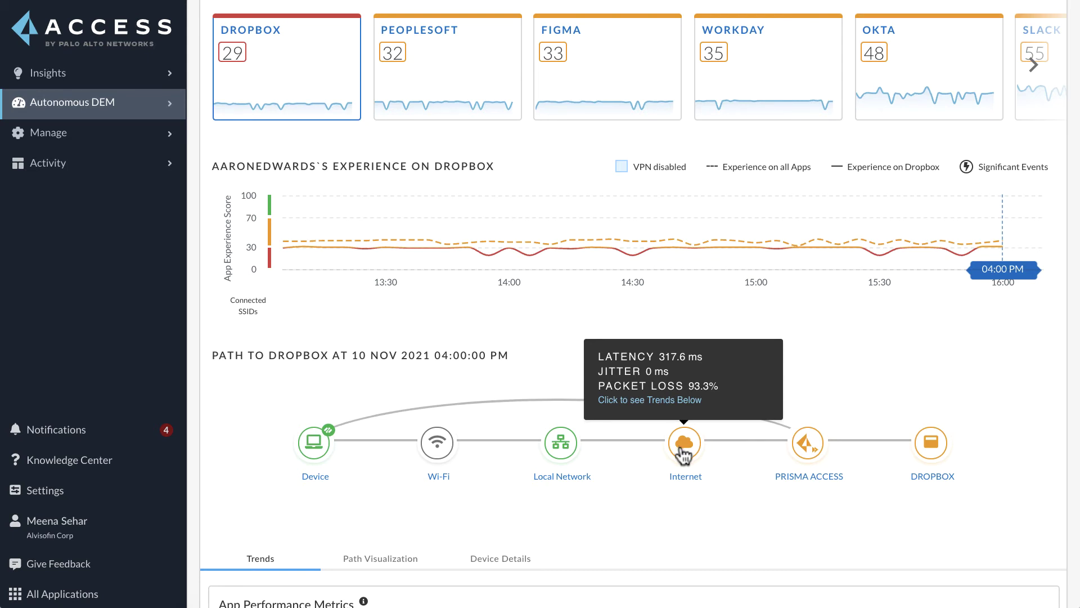
- Show all 20 ISP hops with tunnels on the Dropbox path and inspect one hop's details
{"action": "left_click", "coordinate": [401, 560]}
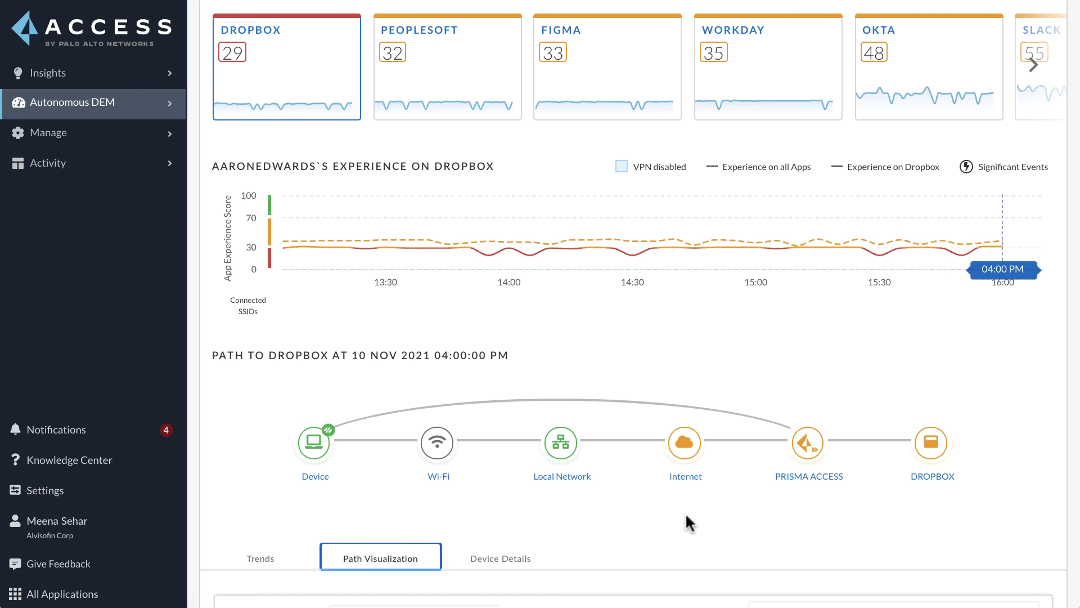
{"action": "scroll", "coordinate": [695, 533], "scroll_direction": "down", "scroll_amount": 5}
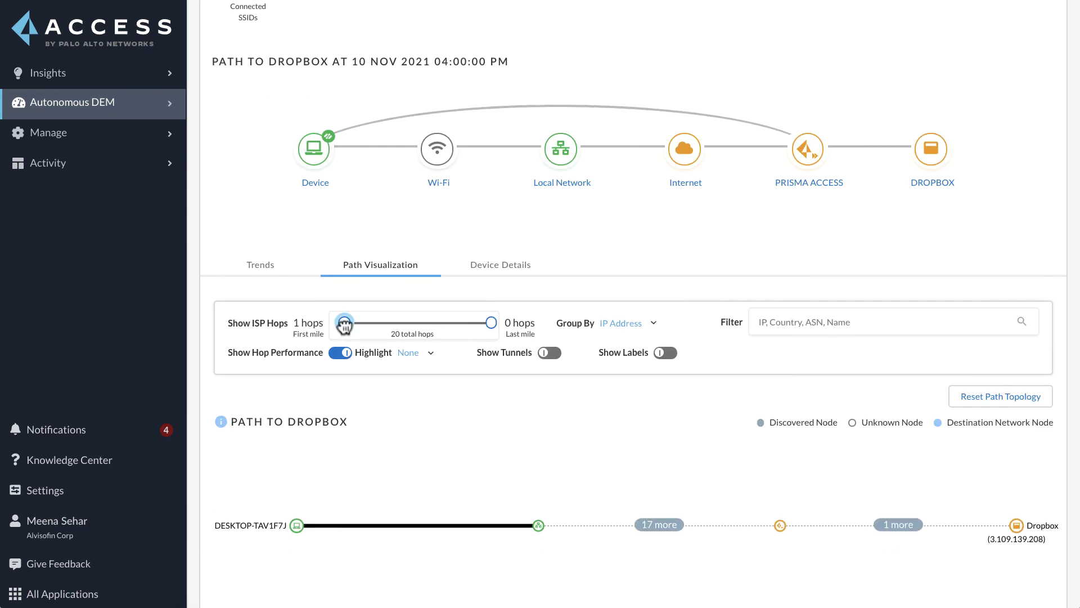
{"action": "left_click_drag", "start_coordinate": [345, 323], "coordinate": [498, 323]}
{"action": "left_click", "coordinate": [550, 353]}
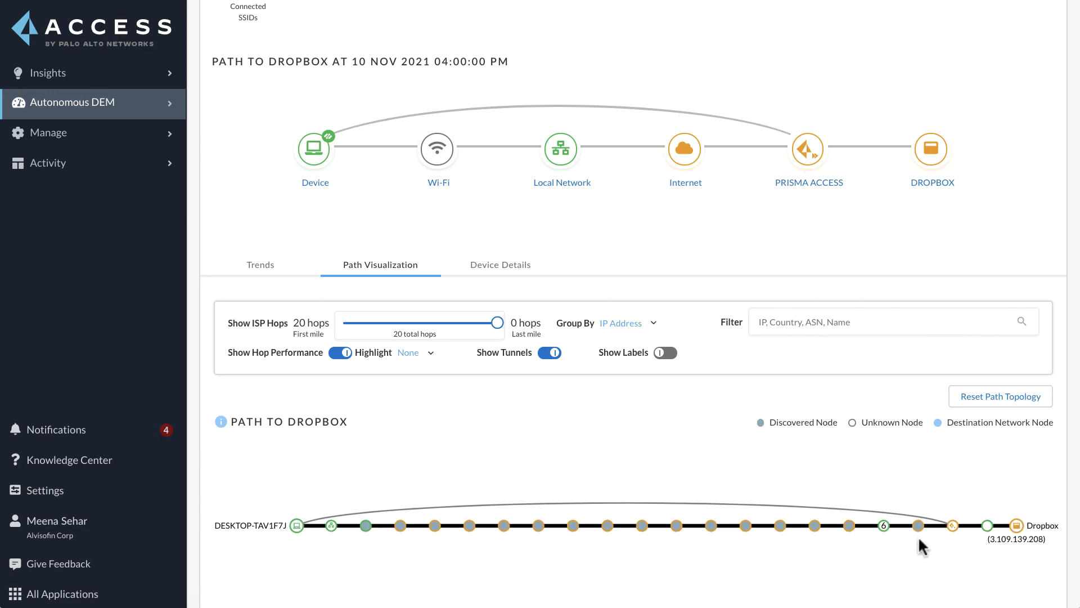
{"action": "left_click", "coordinate": [745, 527]}
{"action": "scroll", "coordinate": [726, 572], "scroll_direction": "up", "scroll_amount": 1}
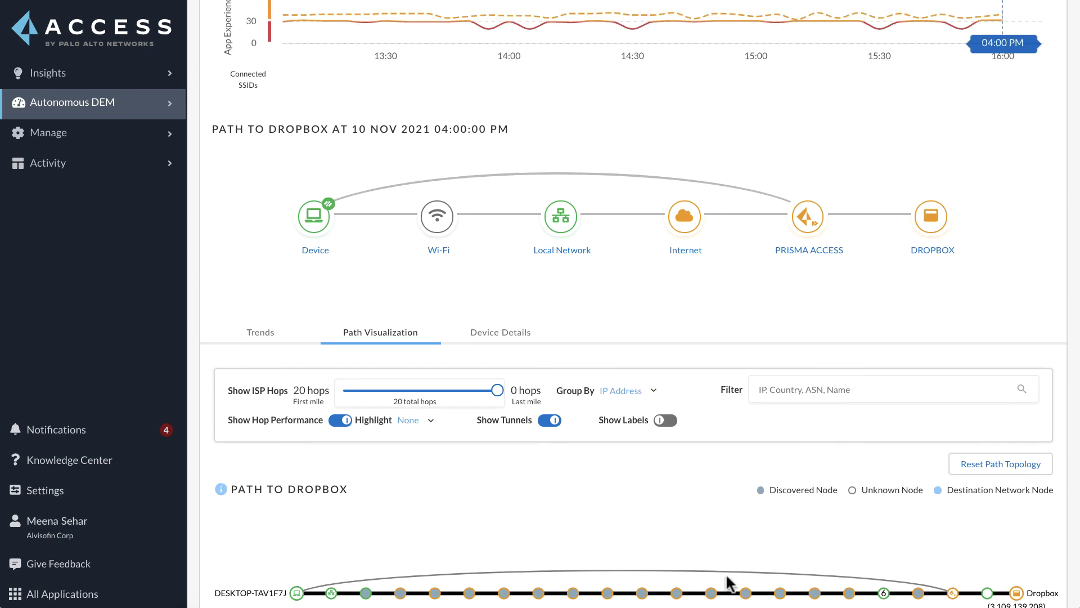
{"action": "scroll", "coordinate": [726, 582], "scroll_direction": "up", "scroll_amount": 3}
- Return to the unfiltered Monitored Mobile Users list of all 7 users, scored 39 to 80
{"action": "scroll", "coordinate": [728, 582], "scroll_direction": "up", "scroll_amount": 1}
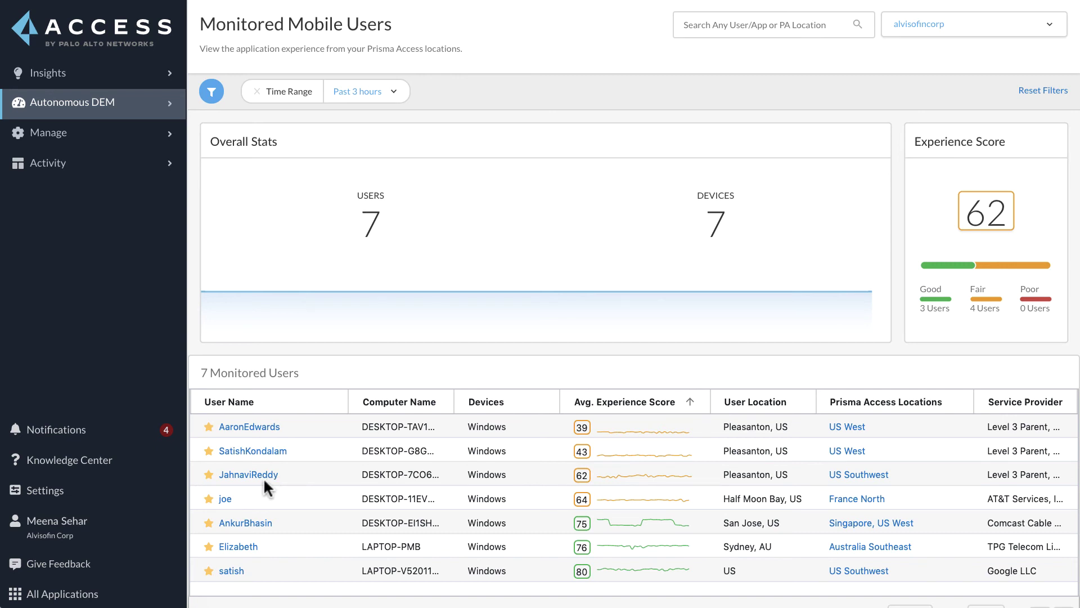
- Open the third user (average score 62) and inspect the nodes of their Path to OKTA diagram
{"action": "left_click", "coordinate": [264, 474]}
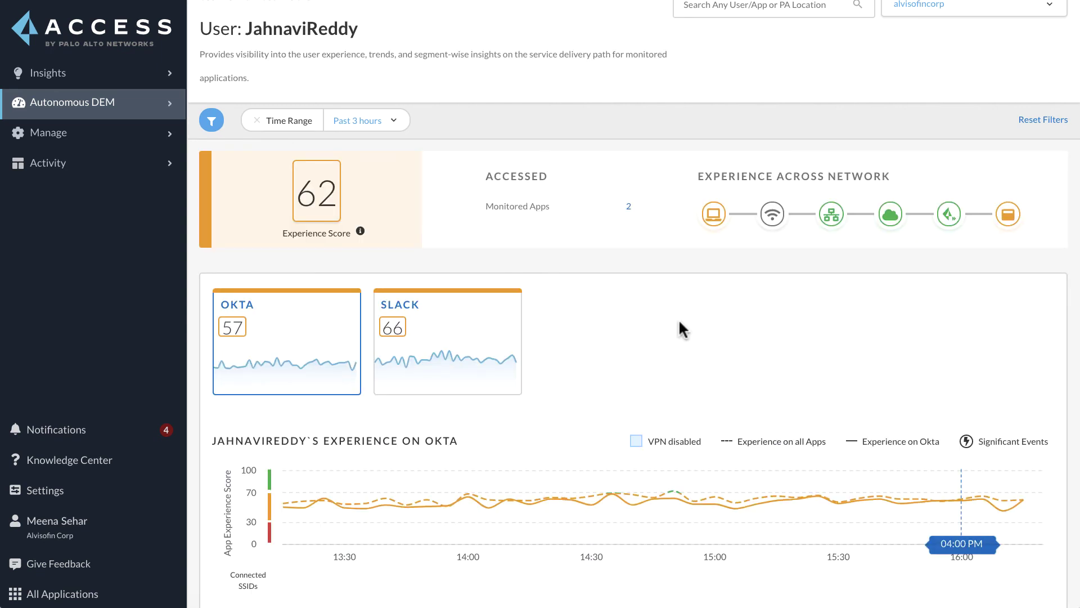
{"action": "scroll", "coordinate": [678, 319], "scroll_direction": "down", "scroll_amount": 5}
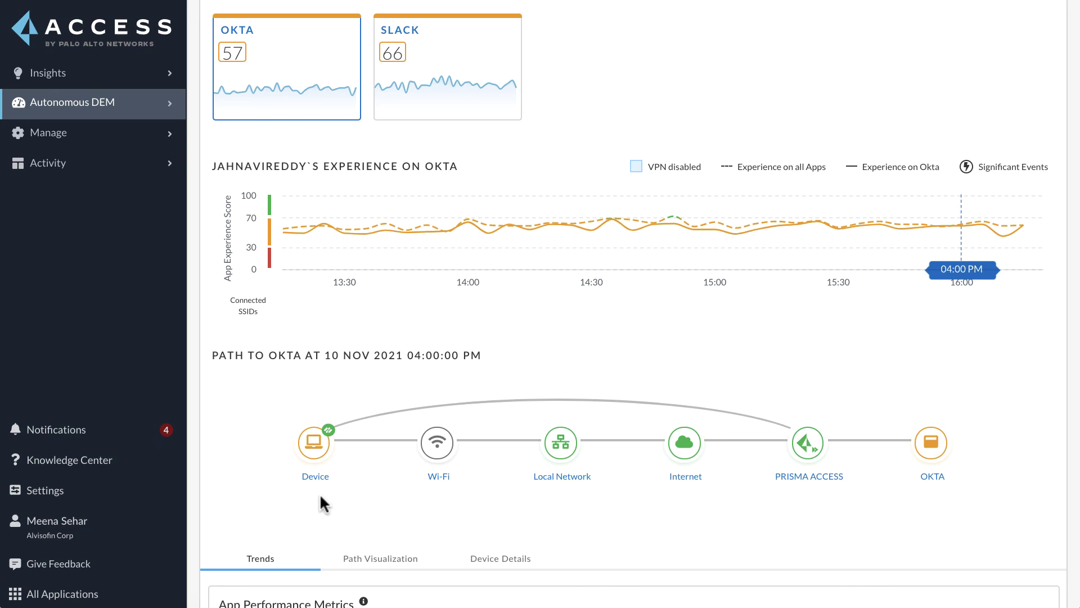
{"action": "mouse_move", "coordinate": [317, 454]}
{"action": "scroll", "coordinate": [809, 312], "scroll_direction": "up", "scroll_amount": 1}
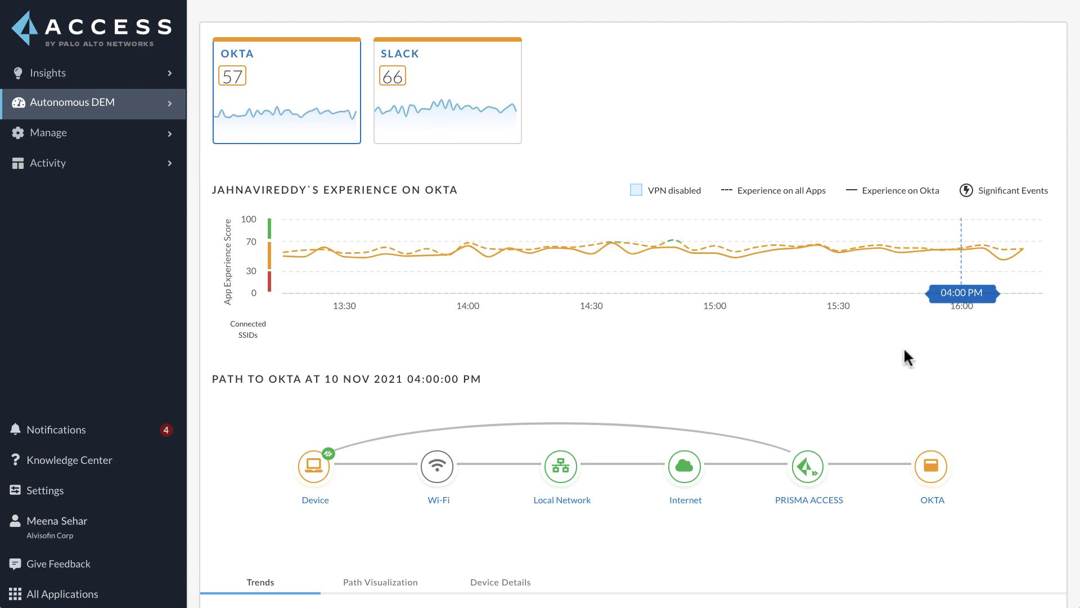
- Select the OKTA node to focus on 01:32–02:05 PM and review Okta's App Performance Metrics trends
{"action": "left_click", "coordinate": [931, 472]}
{"action": "scroll", "coordinate": [916, 520], "scroll_direction": "down", "scroll_amount": 2}
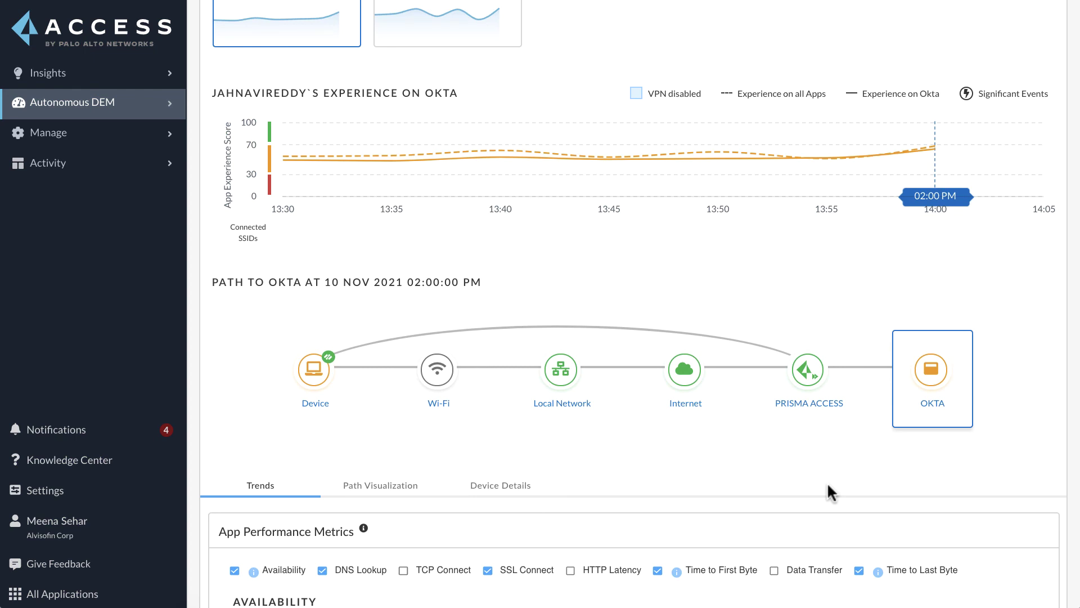
{"action": "scroll", "coordinate": [827, 485], "scroll_direction": "down", "scroll_amount": 4}
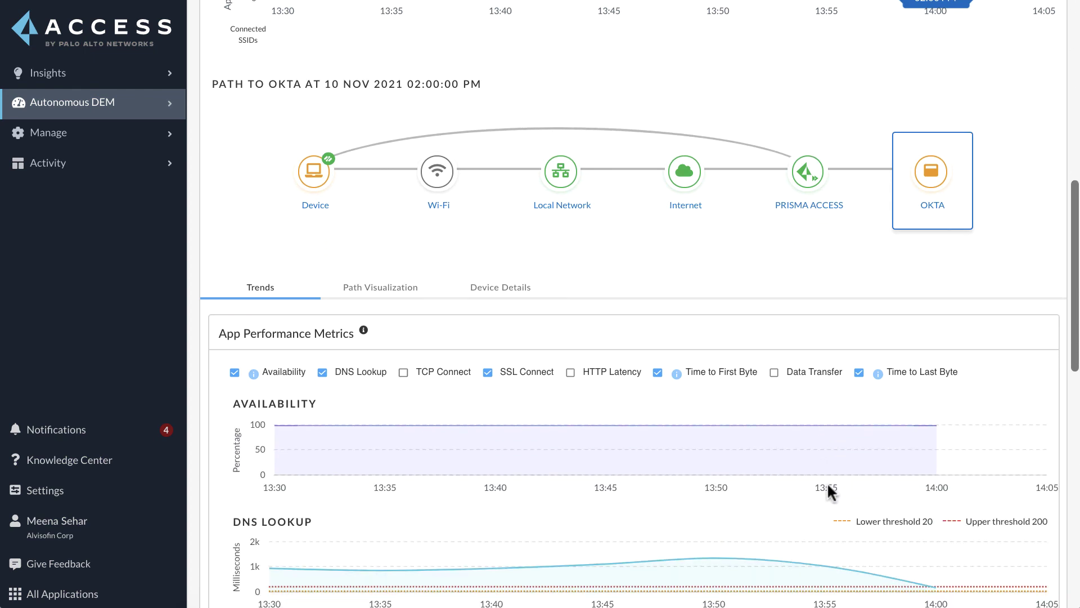
{"action": "scroll", "coordinate": [828, 487], "scroll_direction": "down", "scroll_amount": 4}
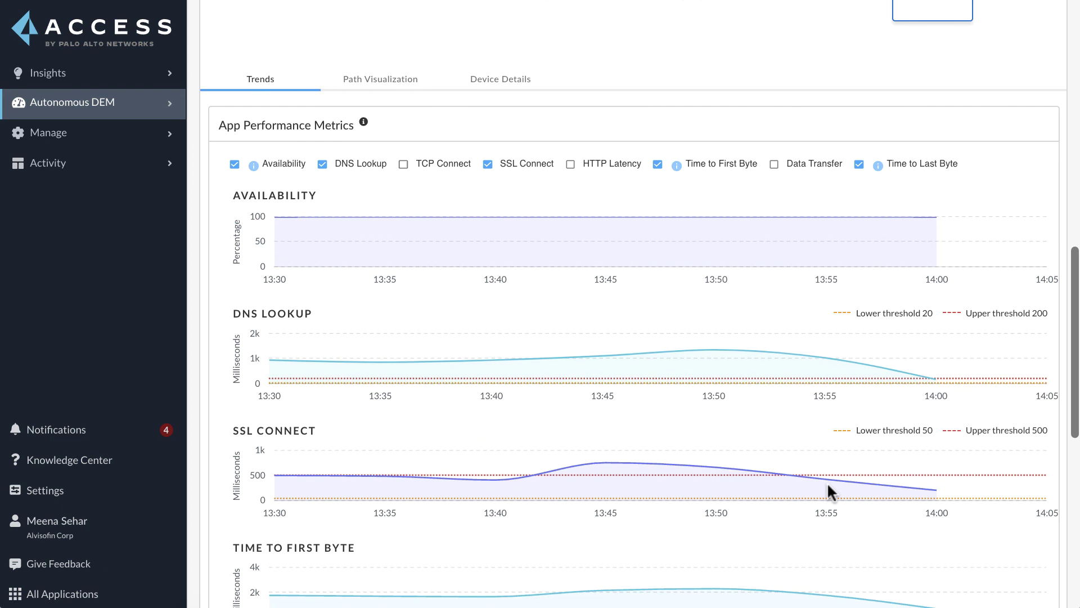
{"action": "scroll", "coordinate": [827, 482], "scroll_direction": "down", "scroll_amount": 1}
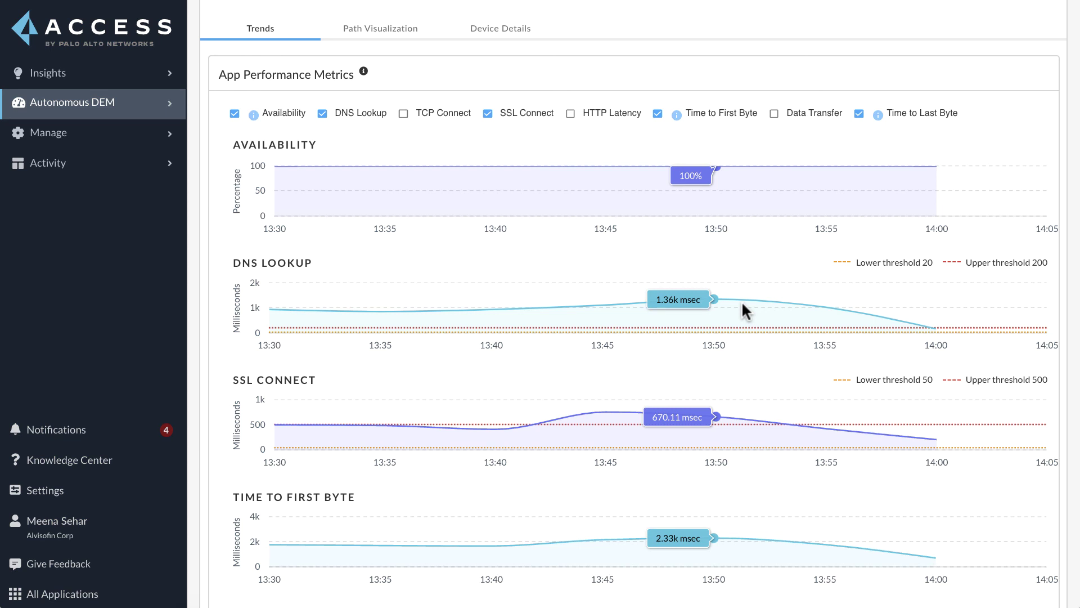
{"action": "scroll", "coordinate": [742, 304], "scroll_direction": "up", "scroll_amount": 5}
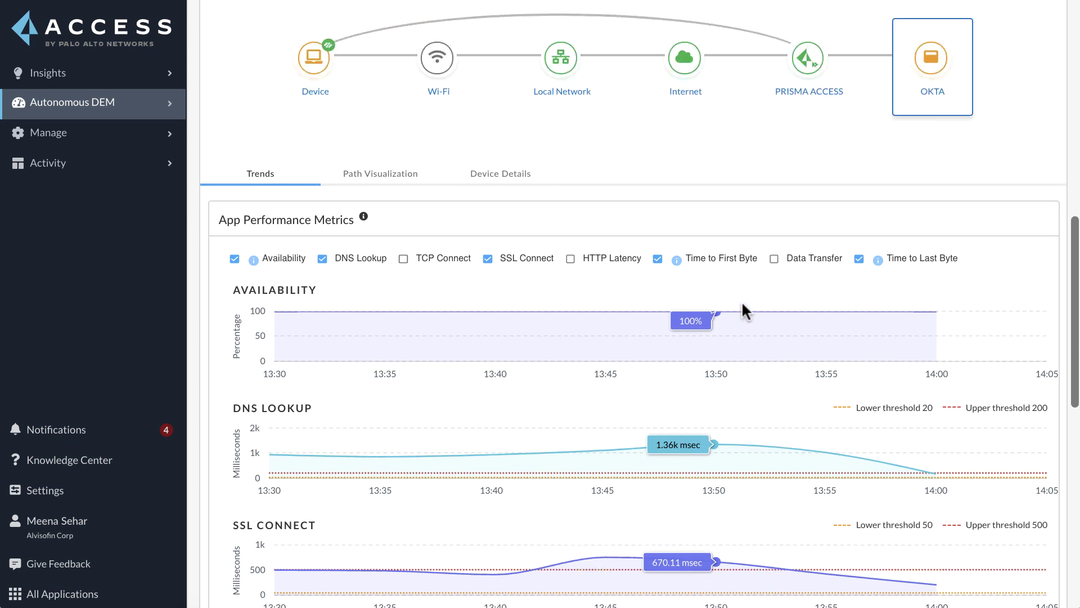
{"action": "scroll", "coordinate": [743, 305], "scroll_direction": "up", "scroll_amount": 1}
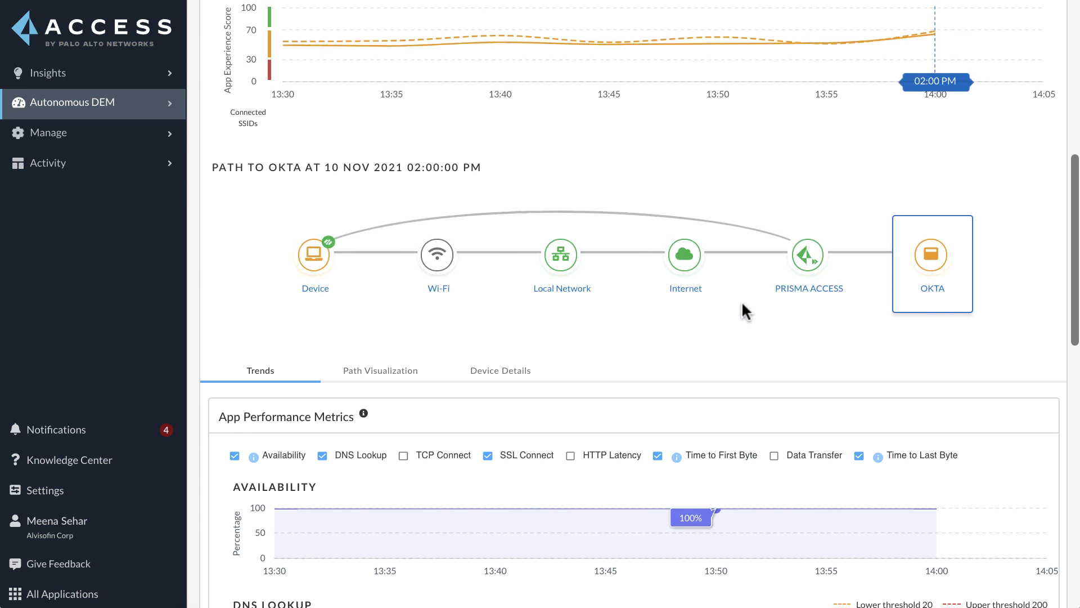
{"action": "scroll", "coordinate": [741, 301], "scroll_direction": "up", "scroll_amount": 2}
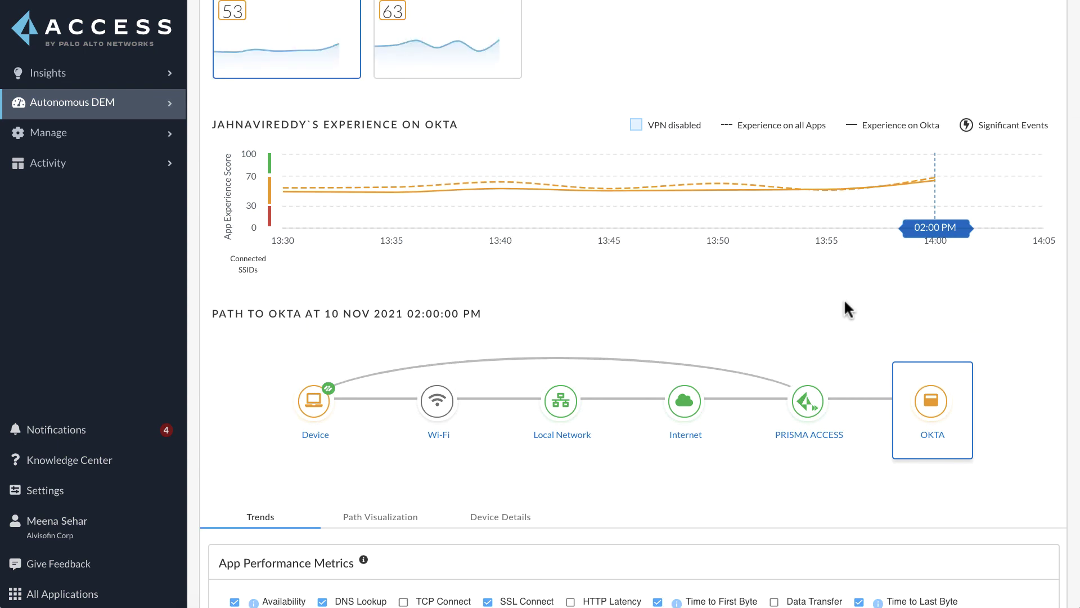
{"action": "scroll", "coordinate": [919, 304], "scroll_direction": "up", "scroll_amount": 4}
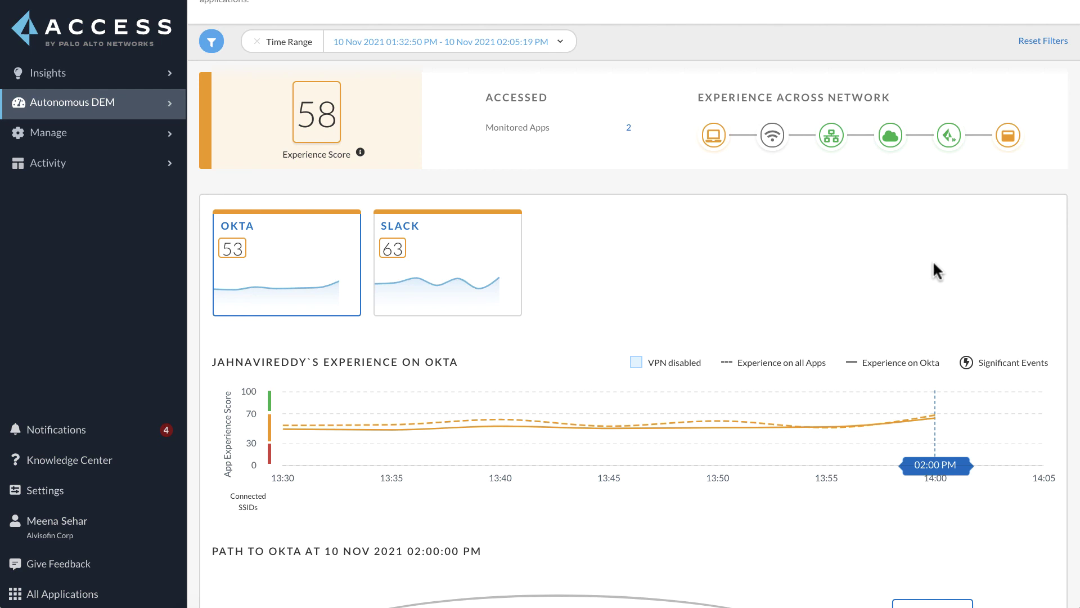
{"action": "scroll", "coordinate": [933, 262], "scroll_direction": "up", "scroll_amount": 2}
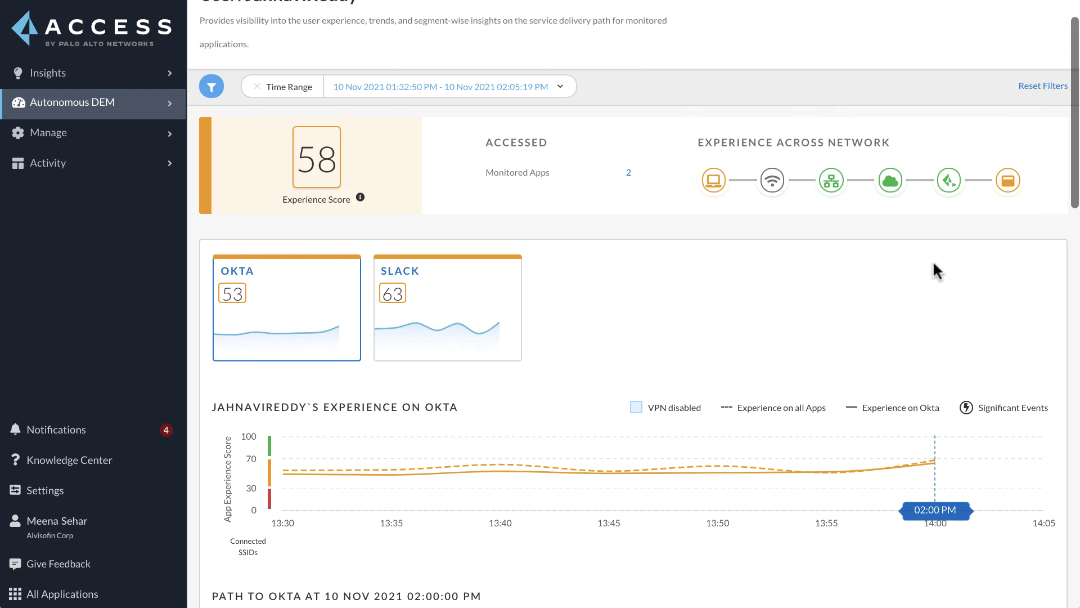